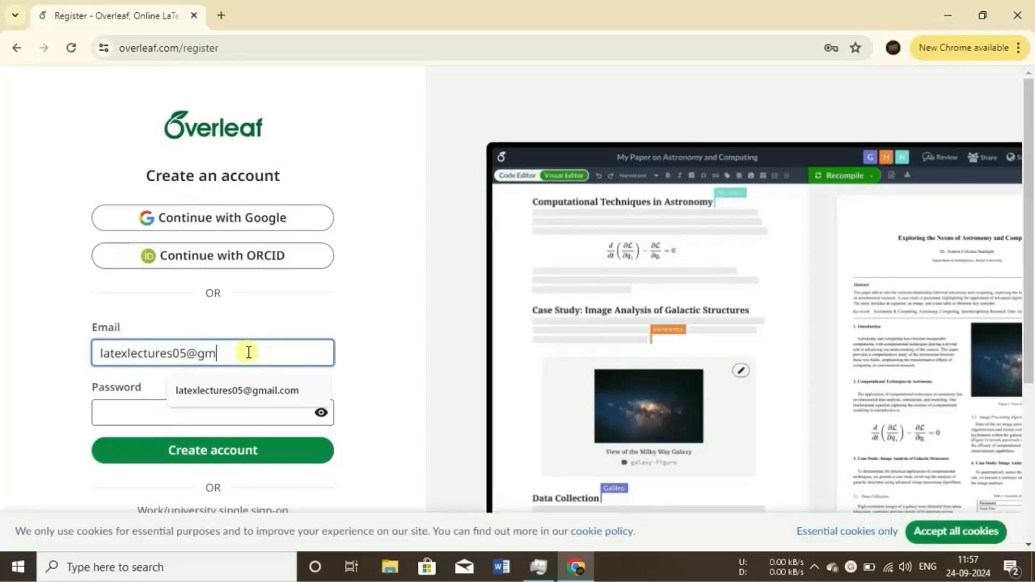
Finish entering the sign-up e-mail address, enter the account password and create the Overleaf account.
type("m")
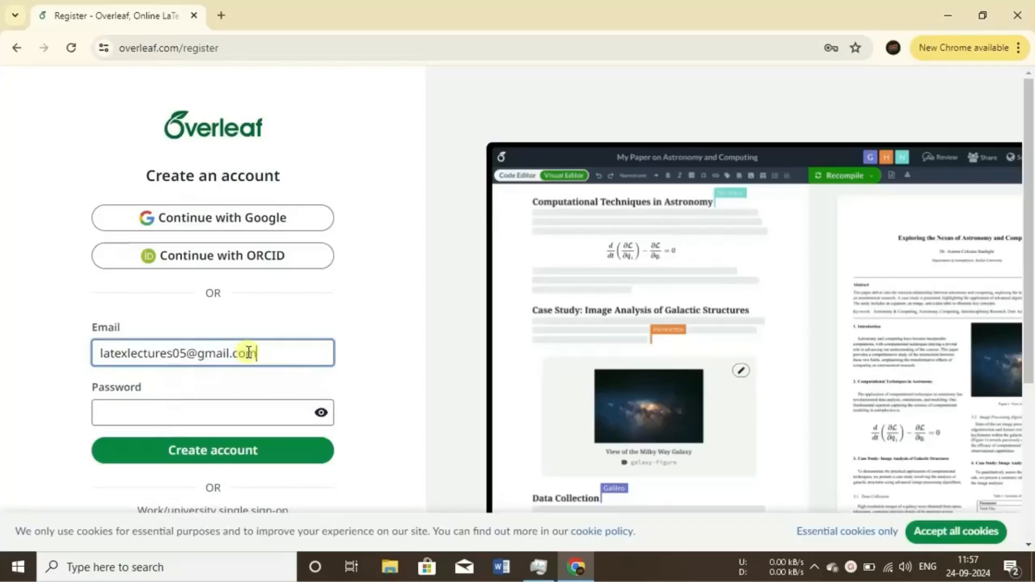
left_click(208, 411)
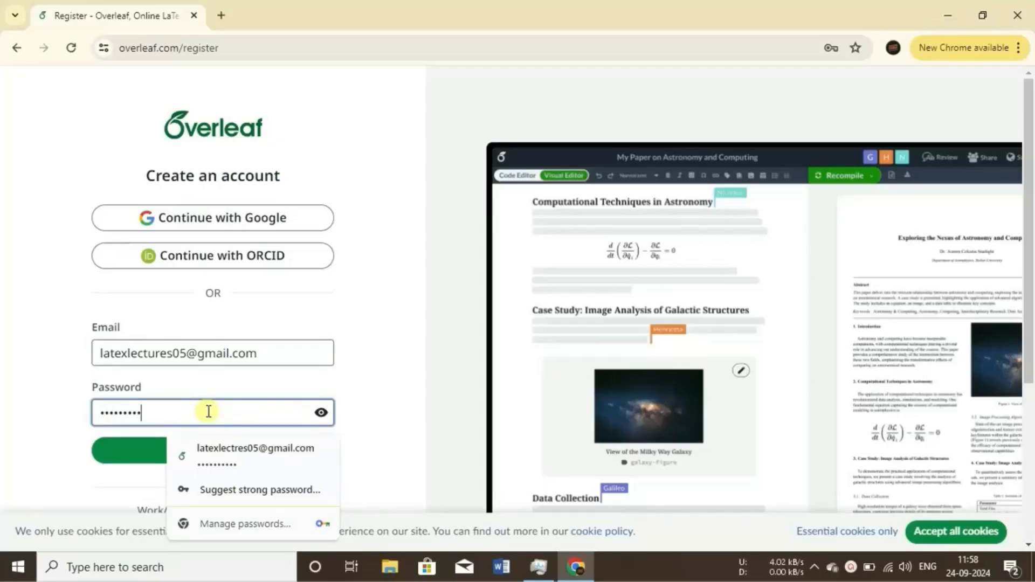
left_click(142, 456)
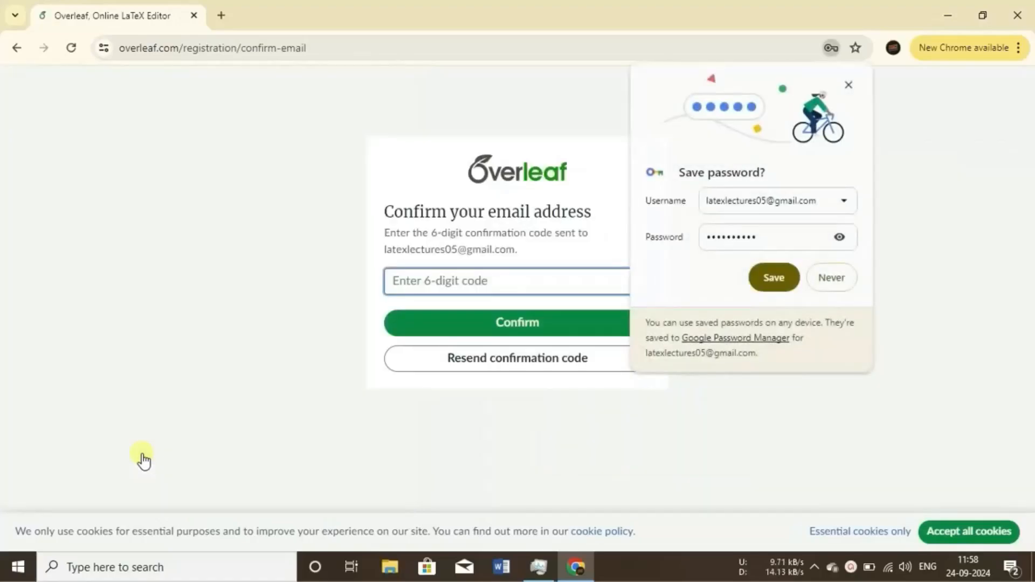
Save the password in the browser's password manager and dismiss the follow-up notice.
left_click(763, 290)
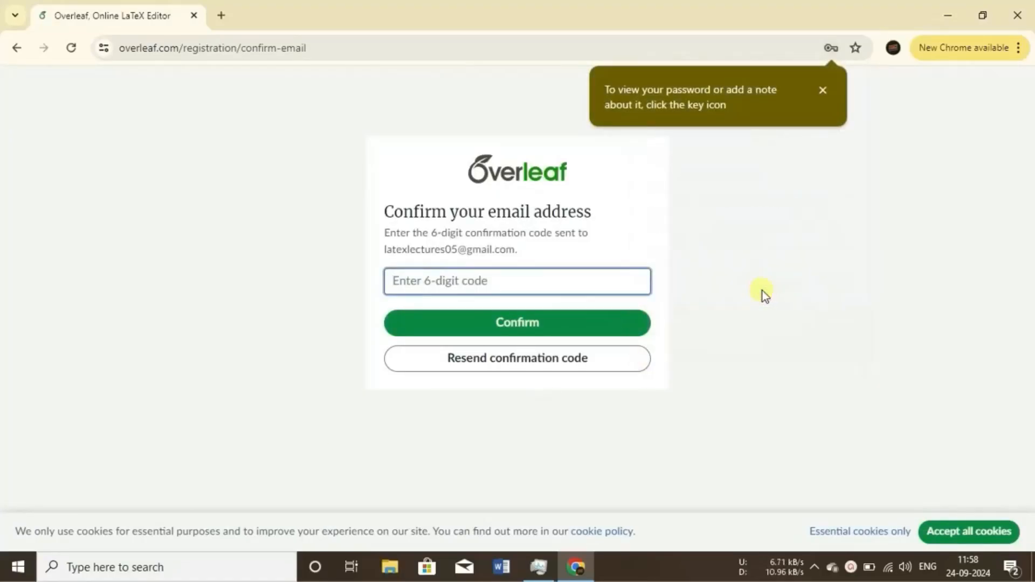
left_click(825, 93)
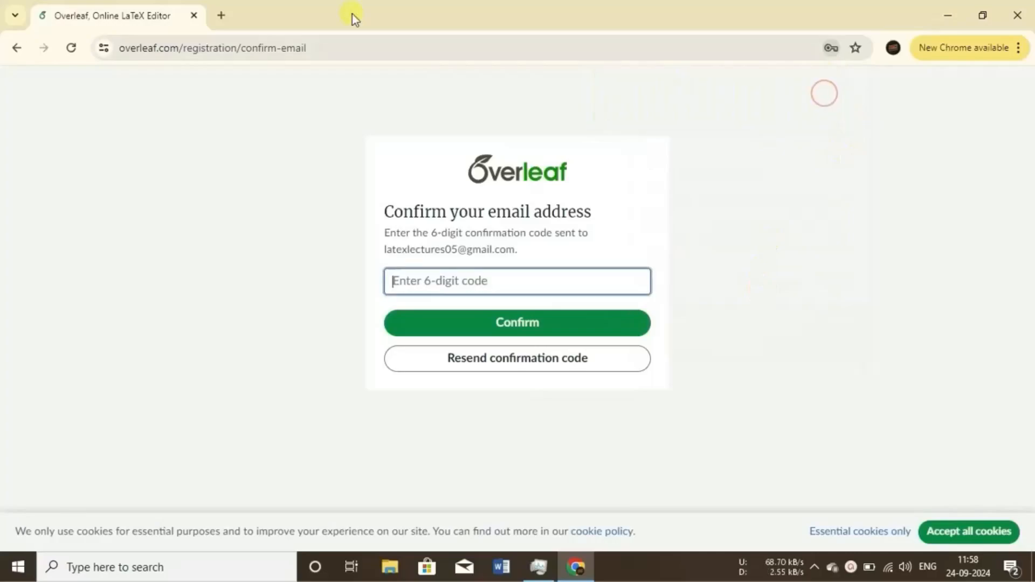
Open Gmail in a new tab, open Overleaf's confirmation e-mail and copy the 6-digit confirmation code.
left_click(225, 15)
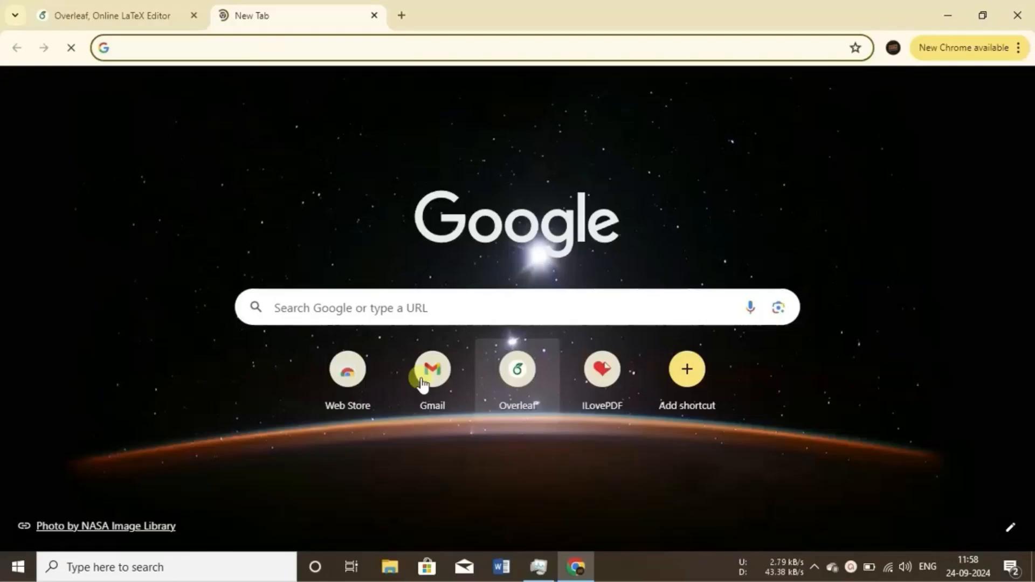
left_click(423, 383)
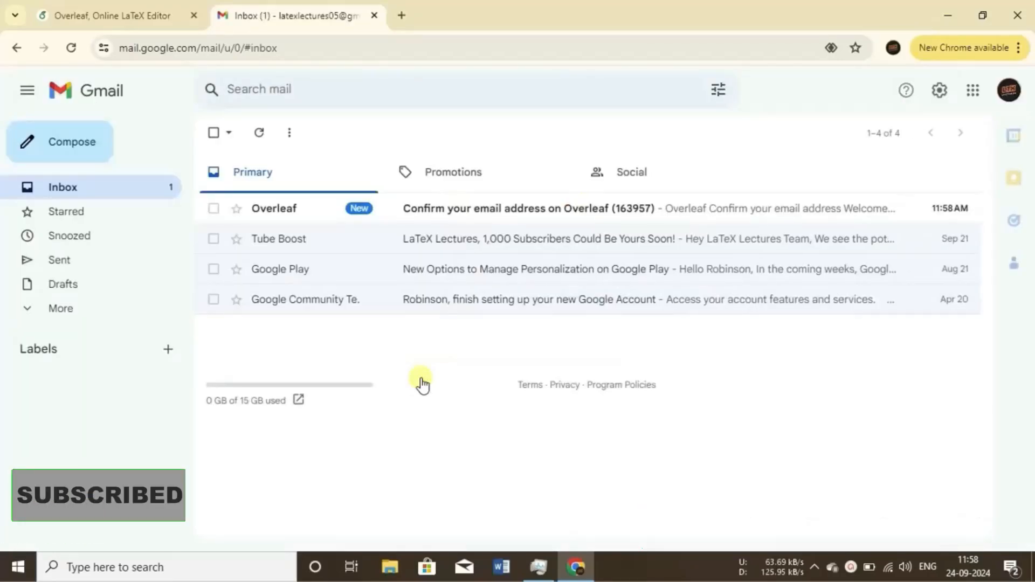
left_click(581, 211)
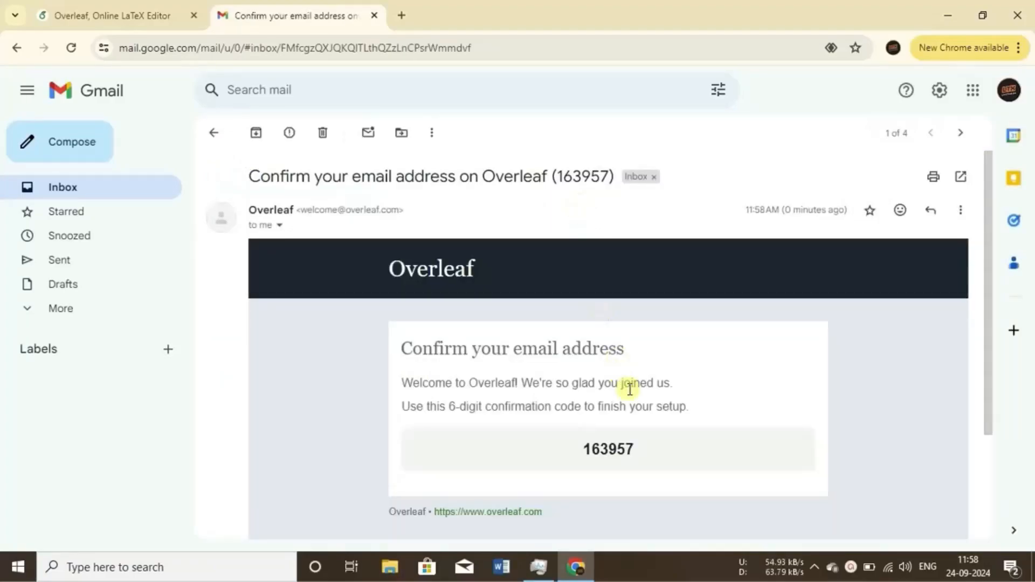
scroll(633, 394, "down", 2)
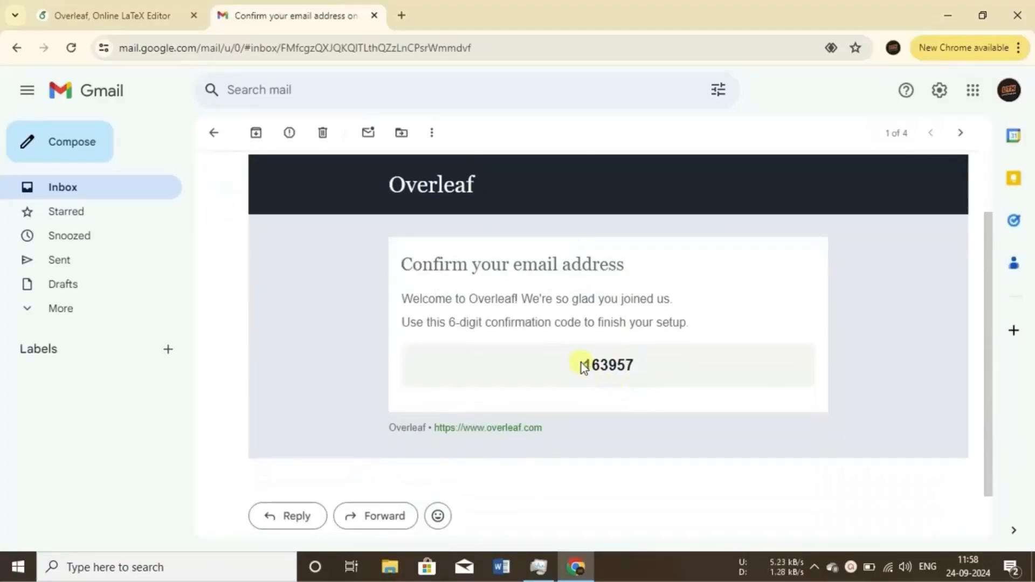
left_click_drag(582, 363, 654, 365)
key("ctrl+c")
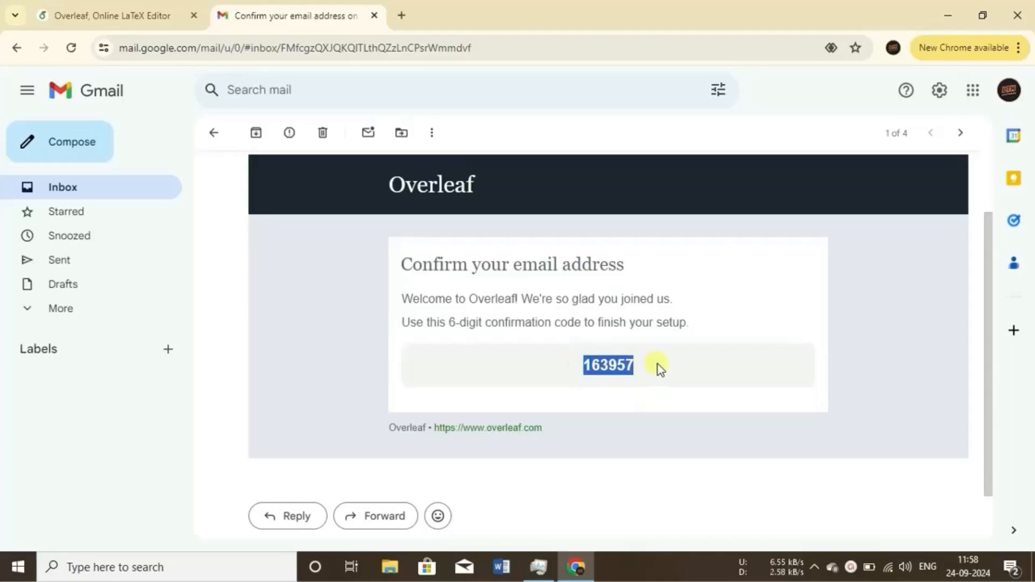
Paste the confirmation code into Overleaf's confirm-email page and confirm the address.
left_click(118, 15)
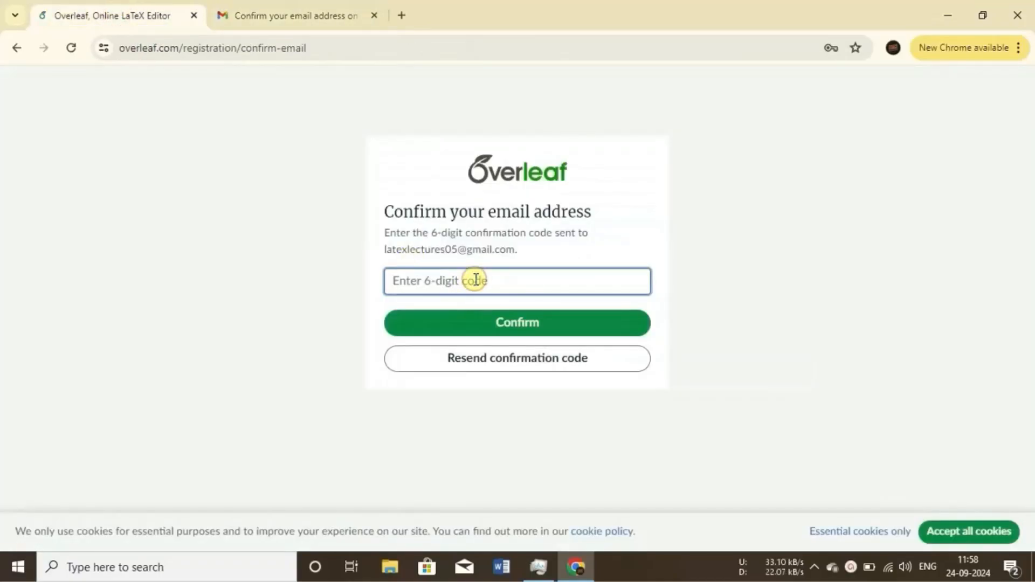
key("ctrl+v")
left_click(505, 312)
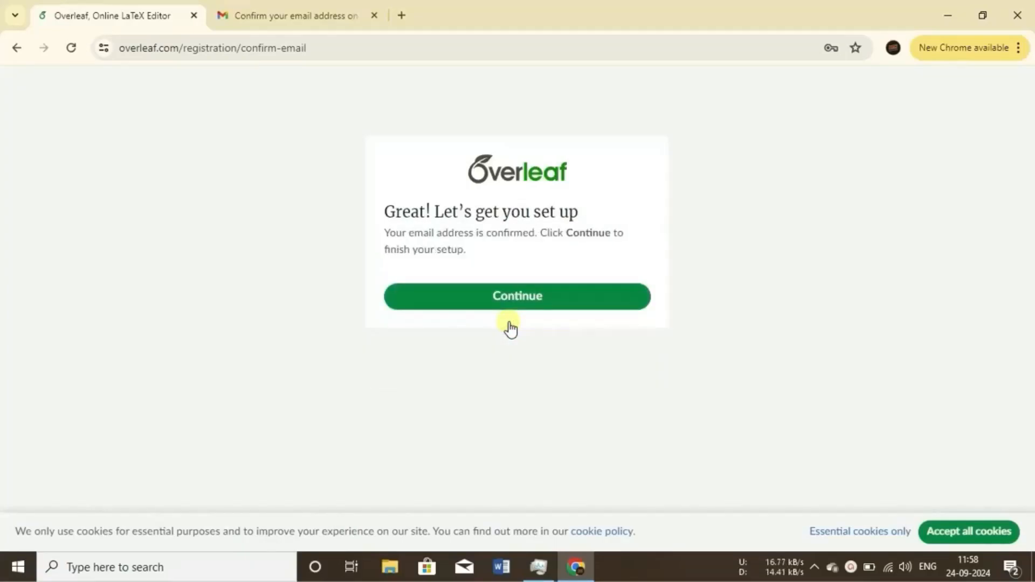
Continue the account setup and skip the Try Premium for free offer.
left_click(510, 298)
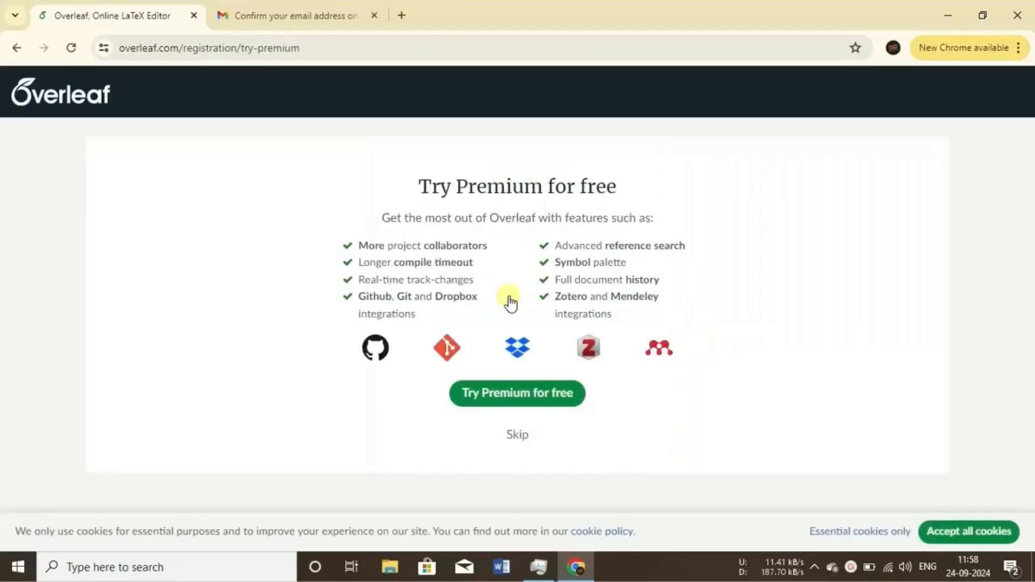
left_click(517, 434)
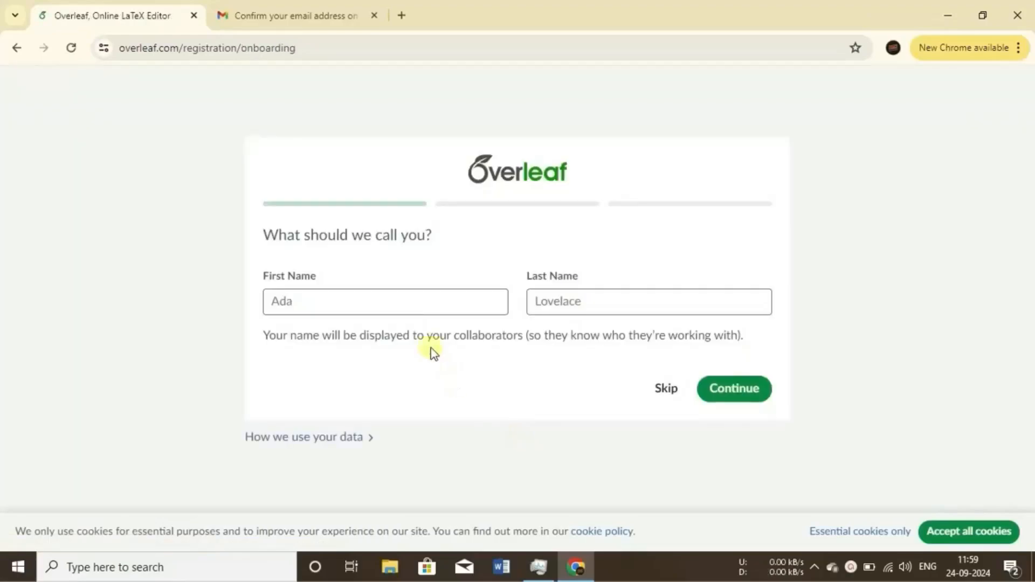
Enter the first name for the profile and continue to the next onboarding question.
left_click(406, 303)
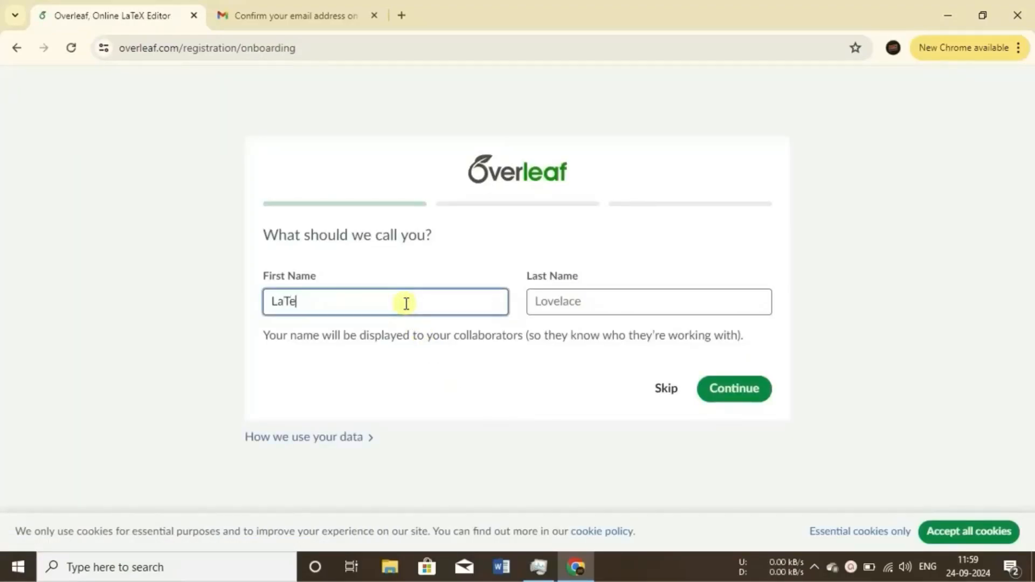
type("LaTeXLectures")
left_click(723, 390)
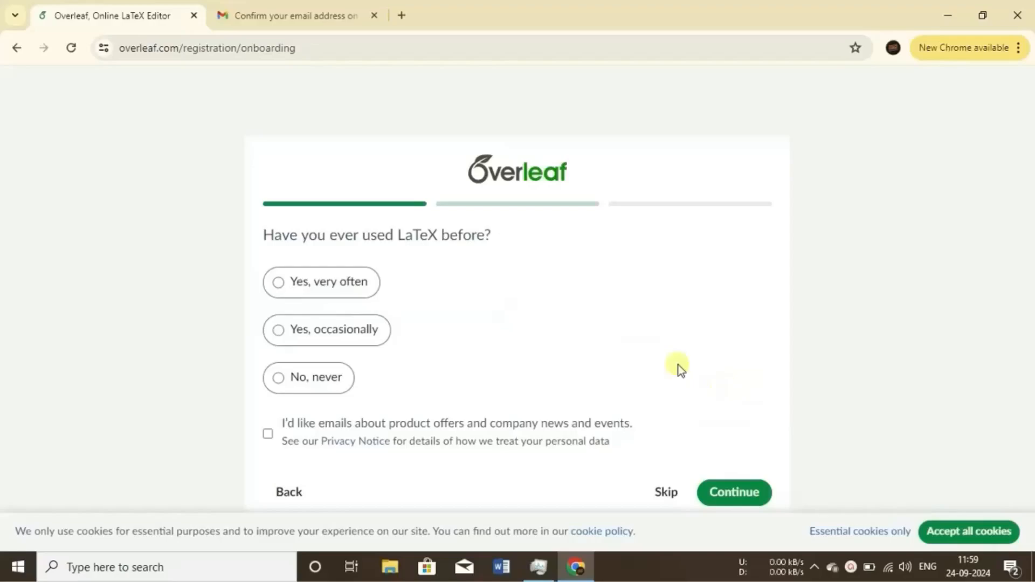
Answer that LaTeX has been used 'Yes, very often' and continue.
left_click(345, 284)
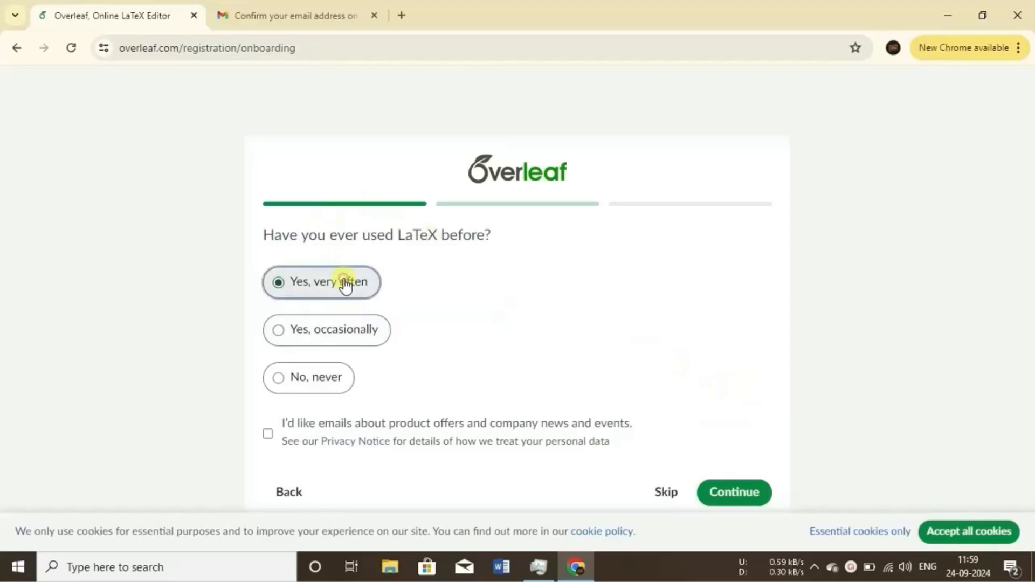
left_click(735, 496)
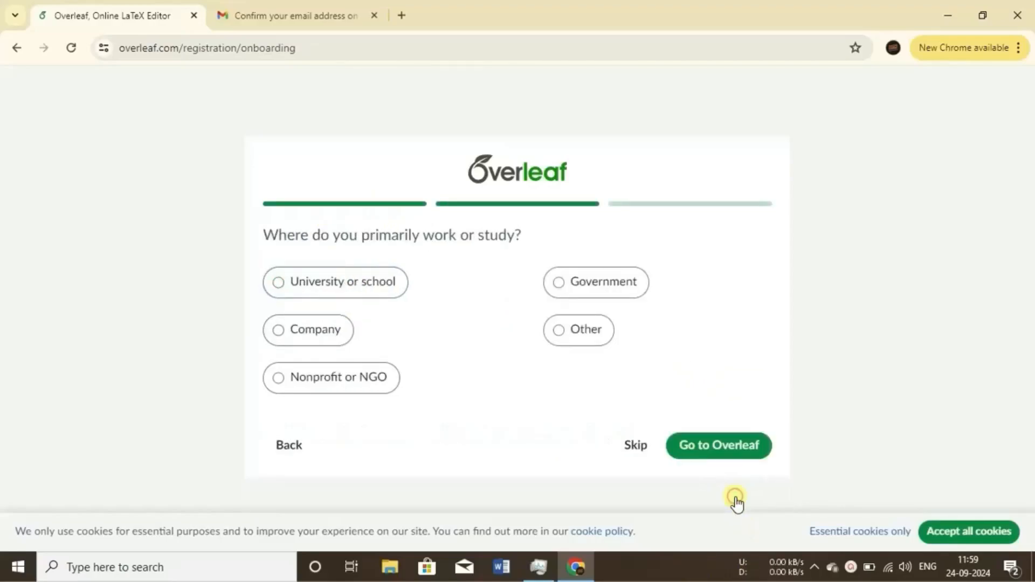
Choose 'University or school' as the workplace, go to Overleaf and postpone the discounted plan offer.
left_click(280, 283)
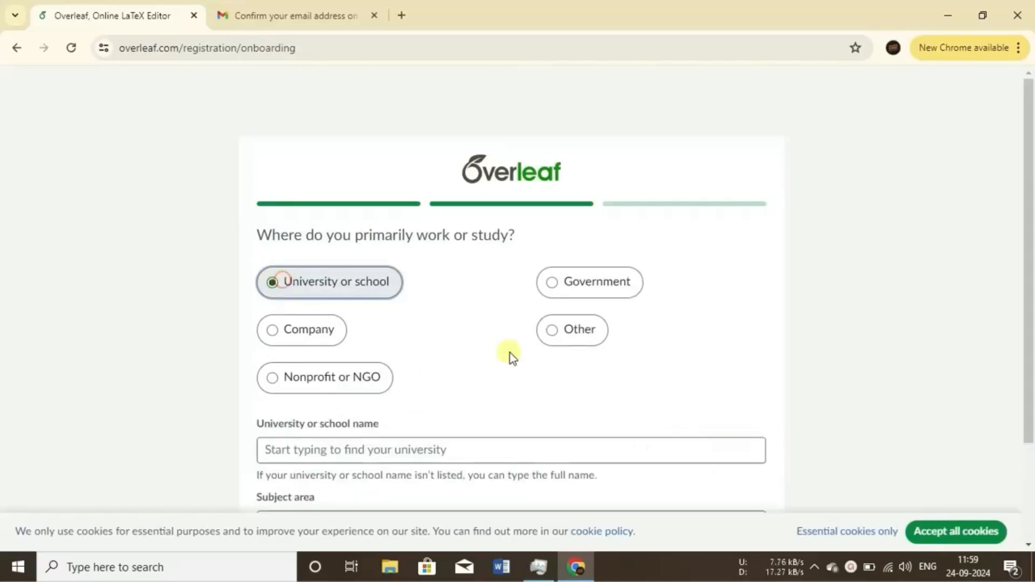
key("ctrl+plus")
scroll(671, 418, "down", 3)
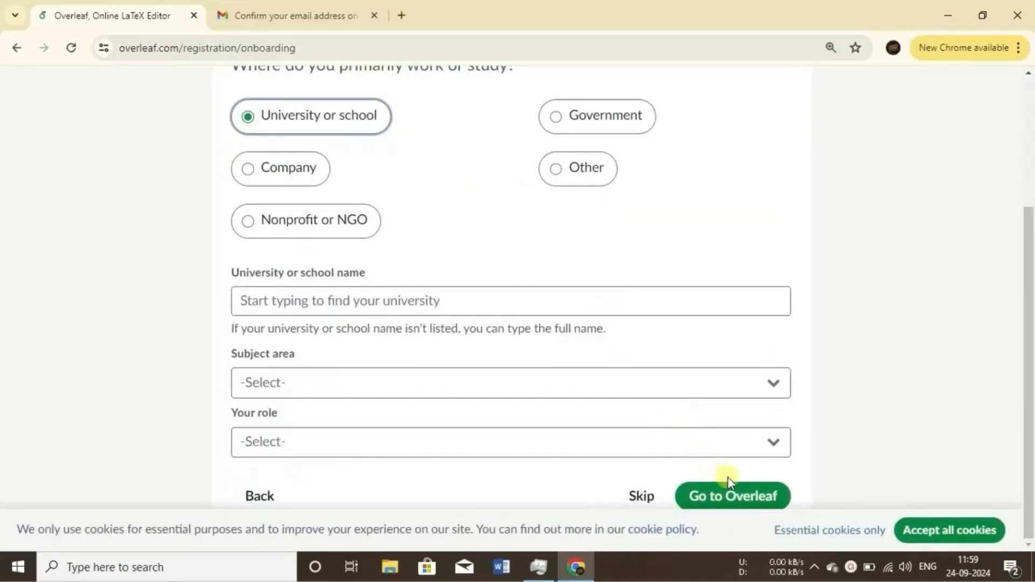
left_click(734, 499)
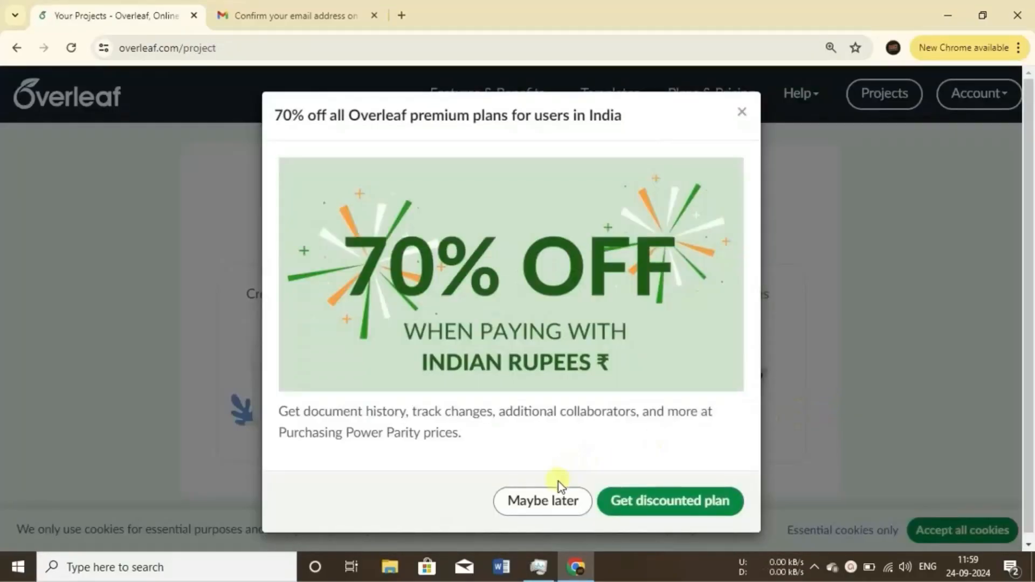
left_click(557, 501)
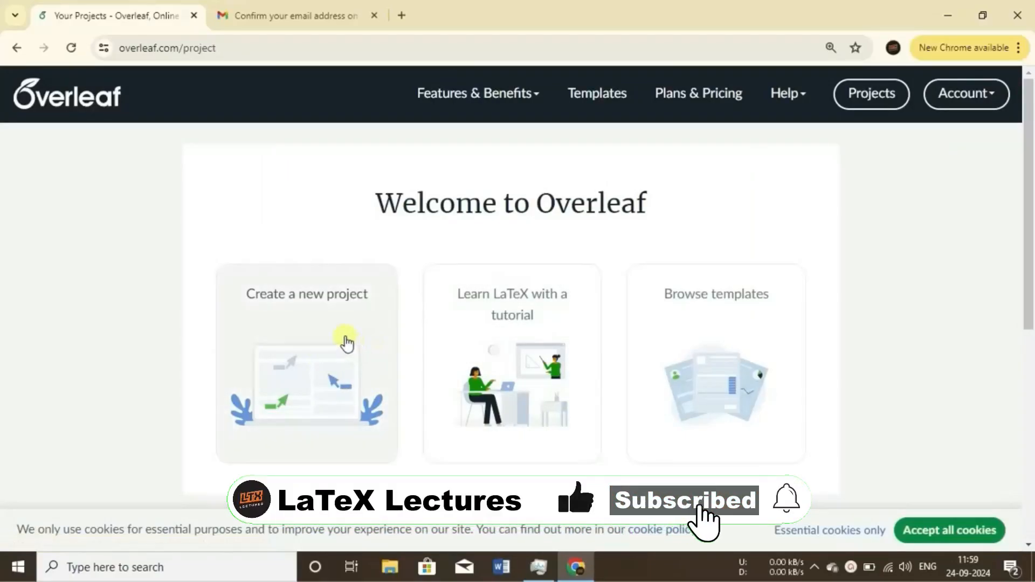
Browse the template gallery's popular tags and return to the projects welcome page.
left_click(724, 366)
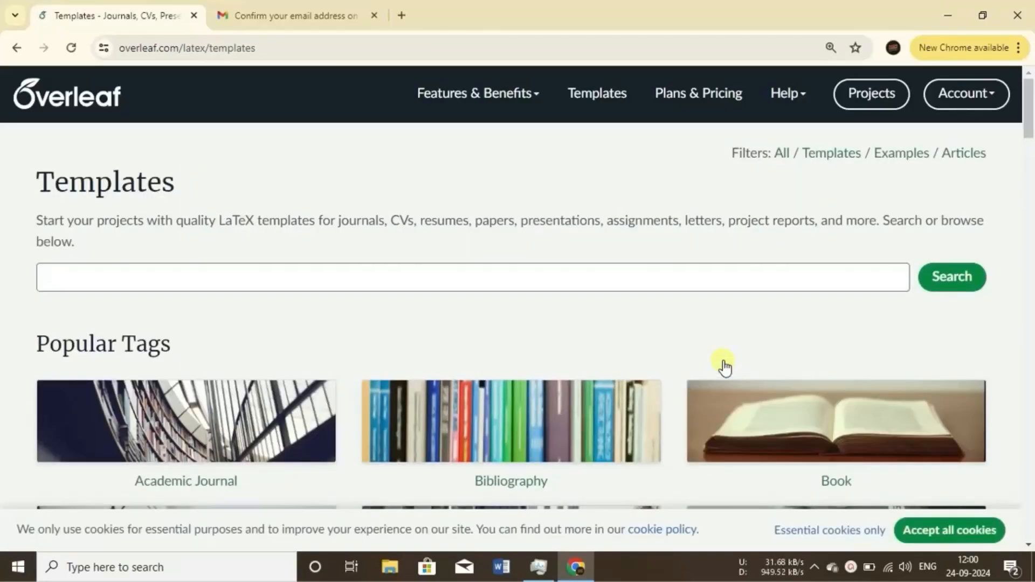
scroll(724, 364, "down", 5)
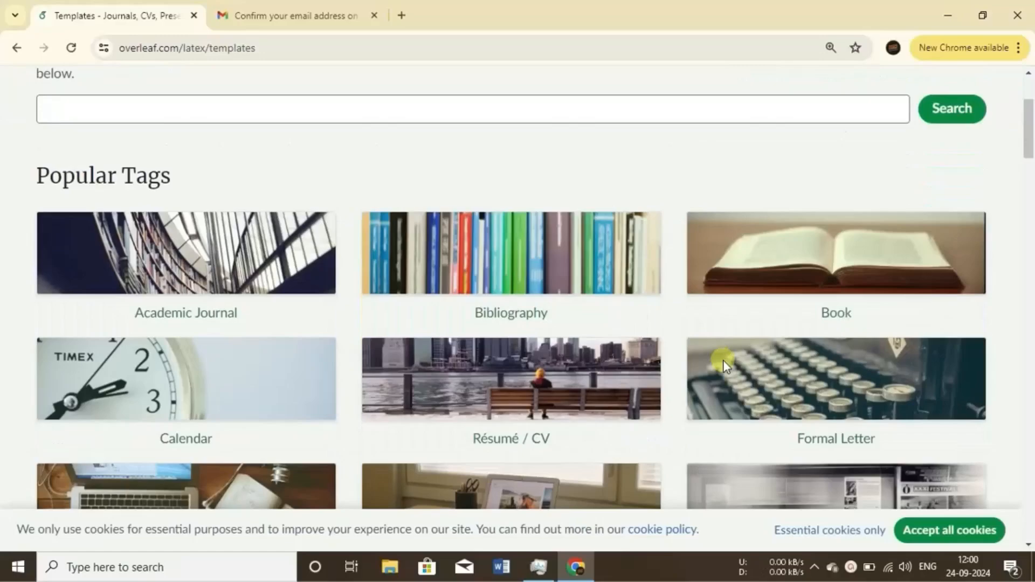
scroll(723, 365, "down", 4)
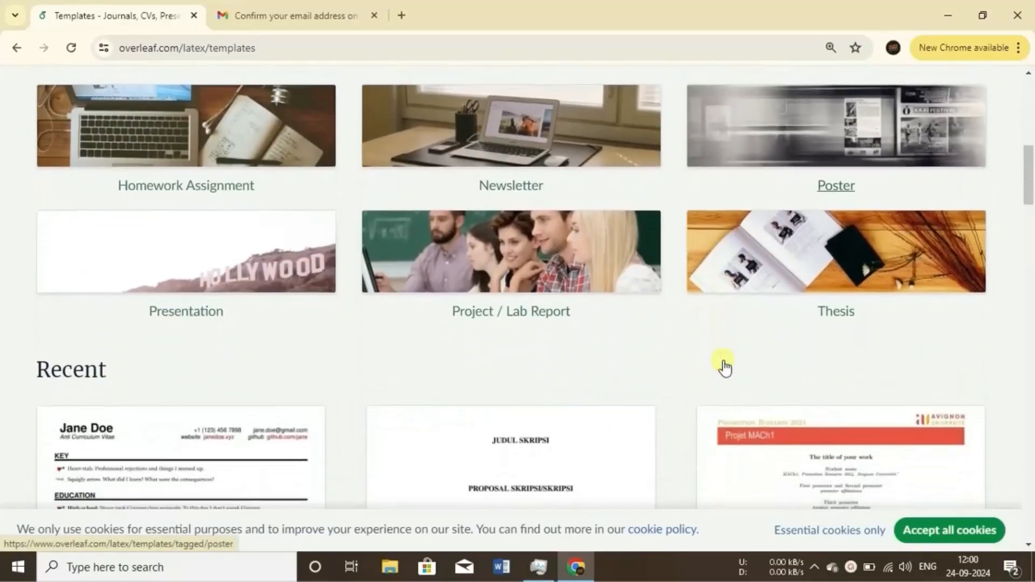
scroll(723, 365, "up", 9)
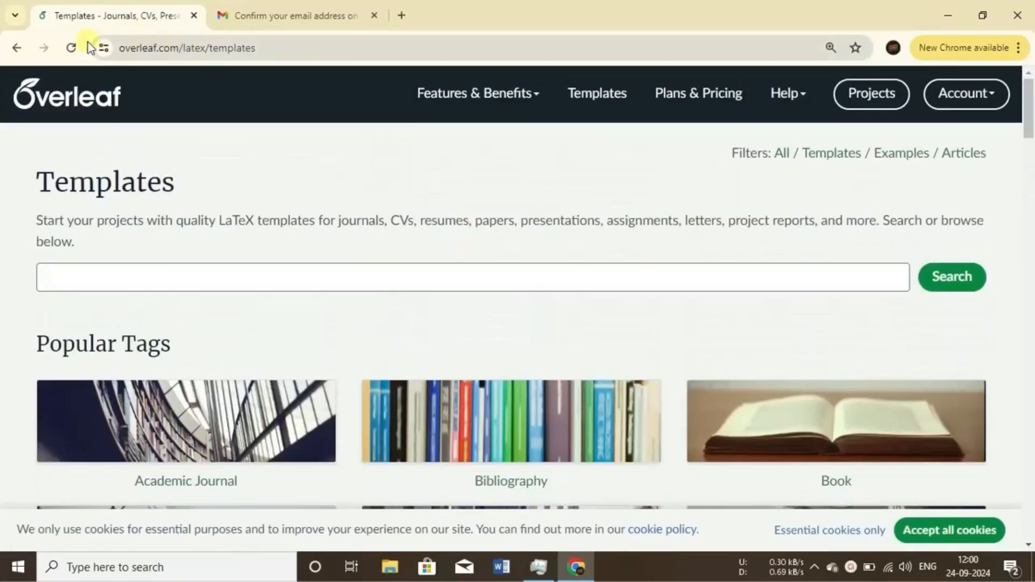
left_click(18, 48)
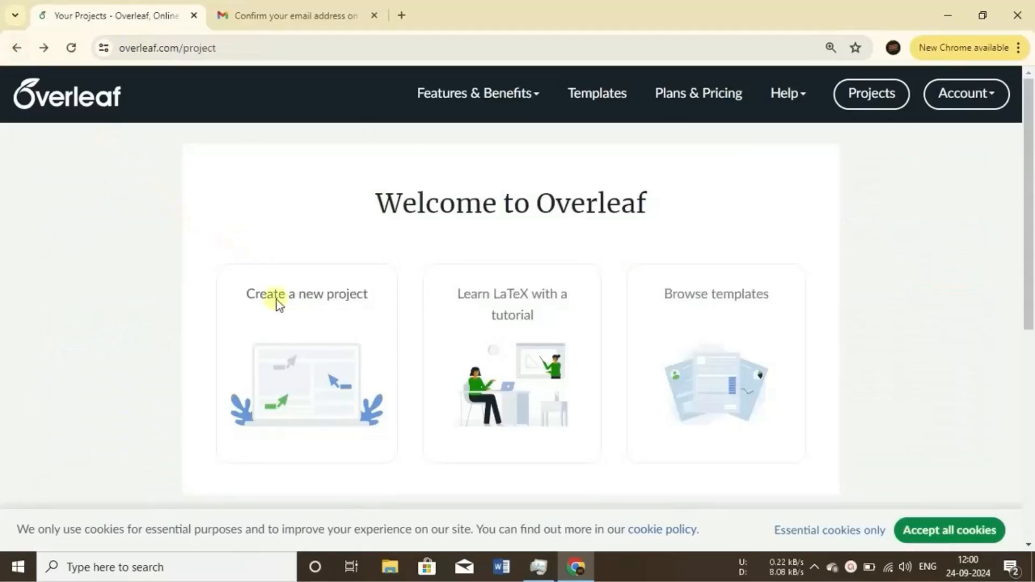
Create a new blank project named First Project.
left_click(293, 324)
scroll(292, 324, "down", 5)
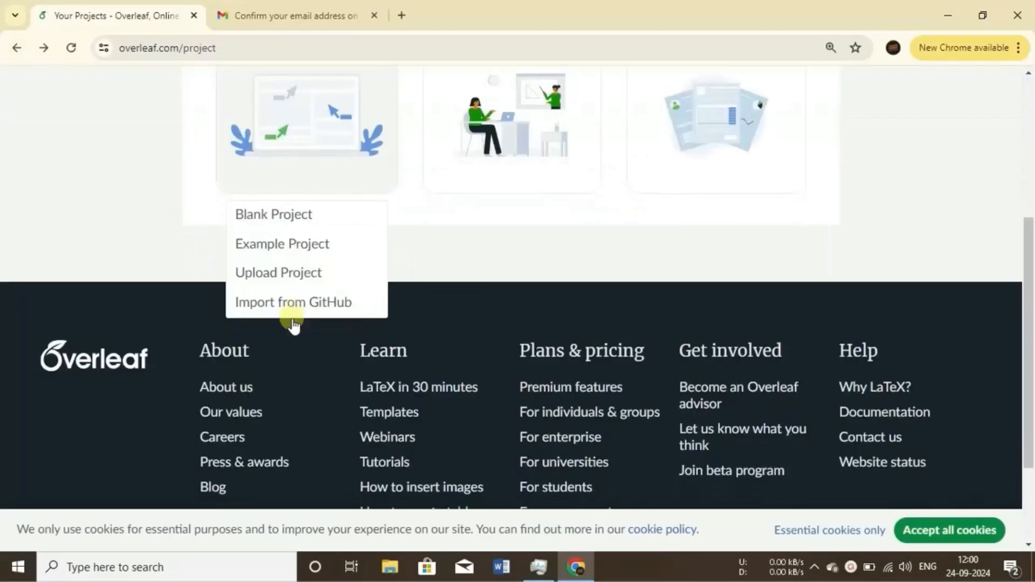
left_click(289, 221)
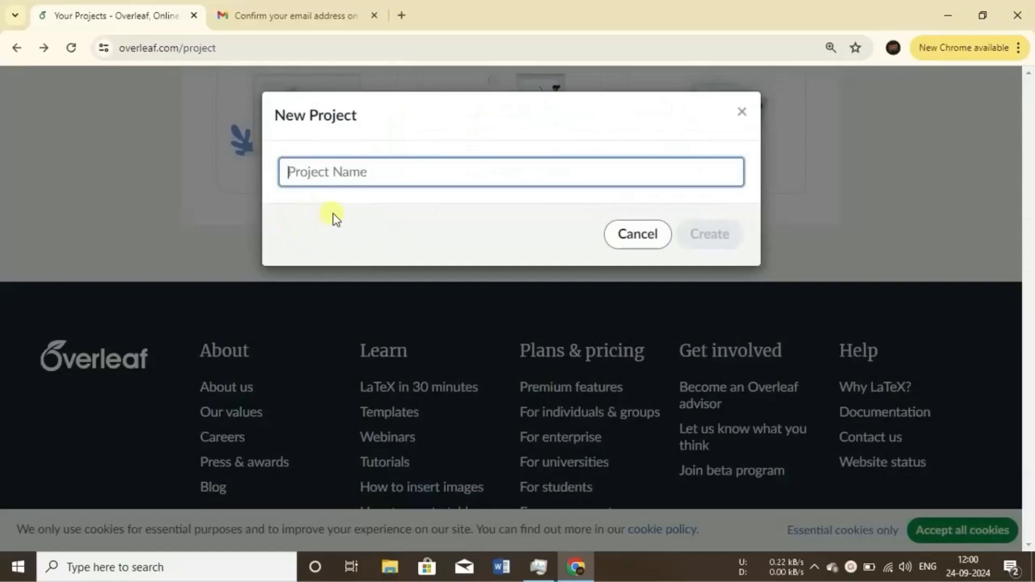
type("F")
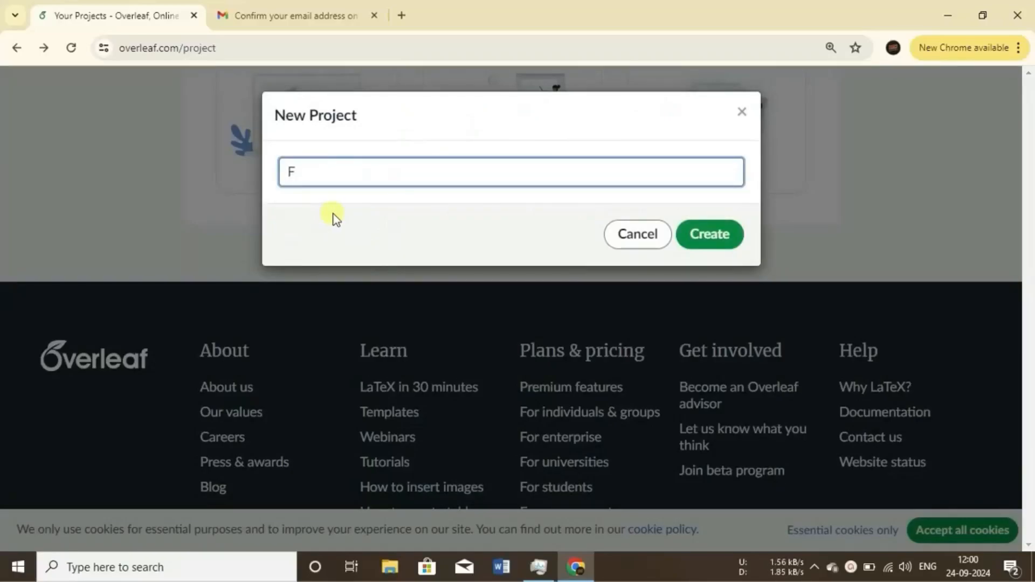
type("rirst Projectt")
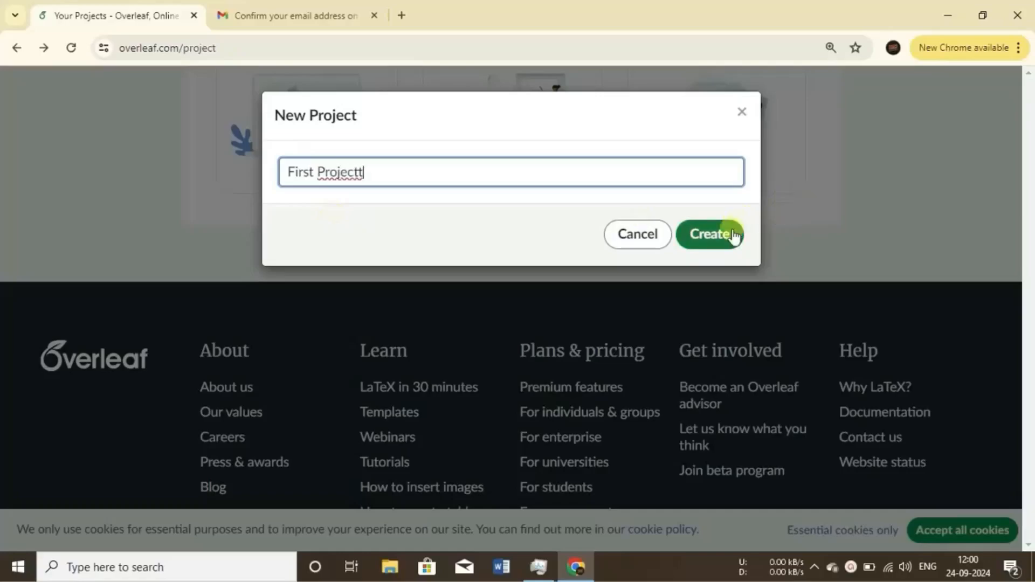
left_click(729, 239)
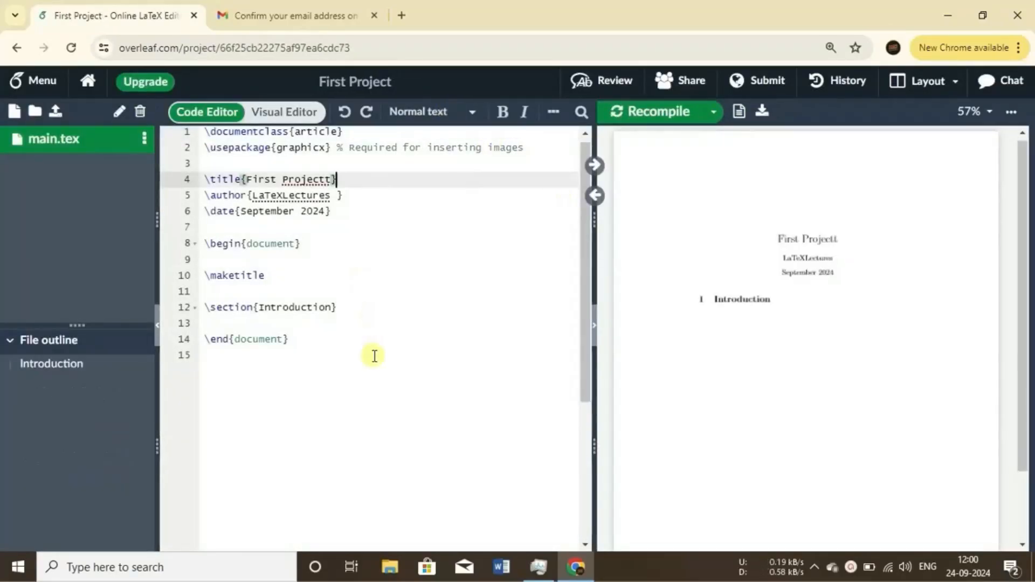
Delete the entire default content of main.tex.
left_click(339, 363)
key("ctrl+a")
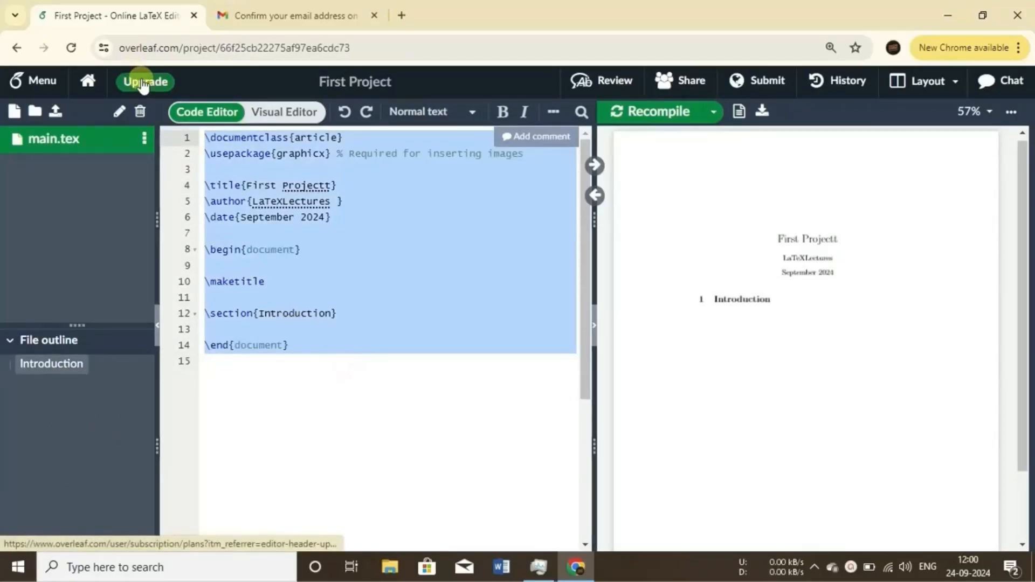
key("Delete")
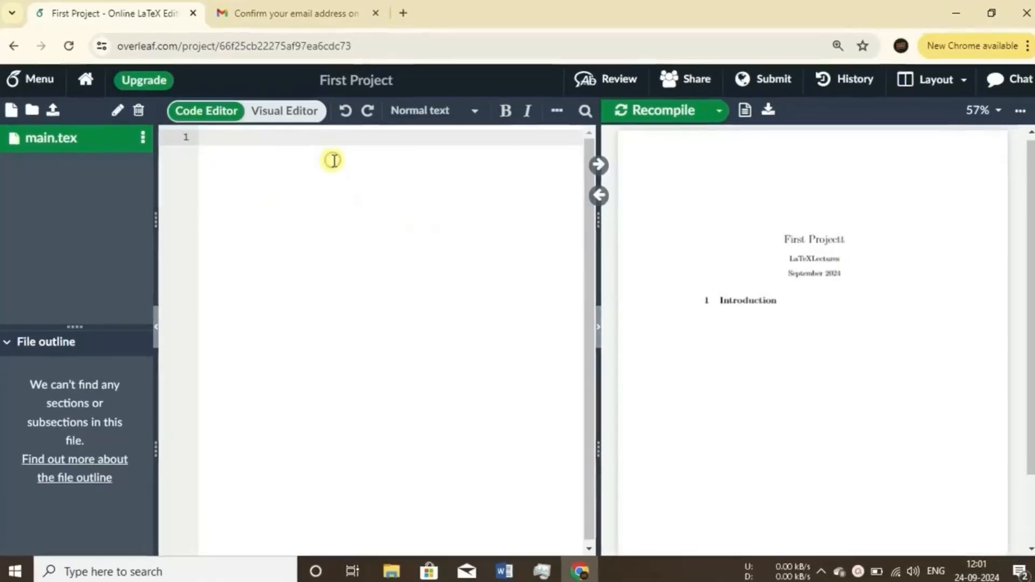
Declare the document class as article with the 12pt option on the first line of main.tex.
type("\\d")
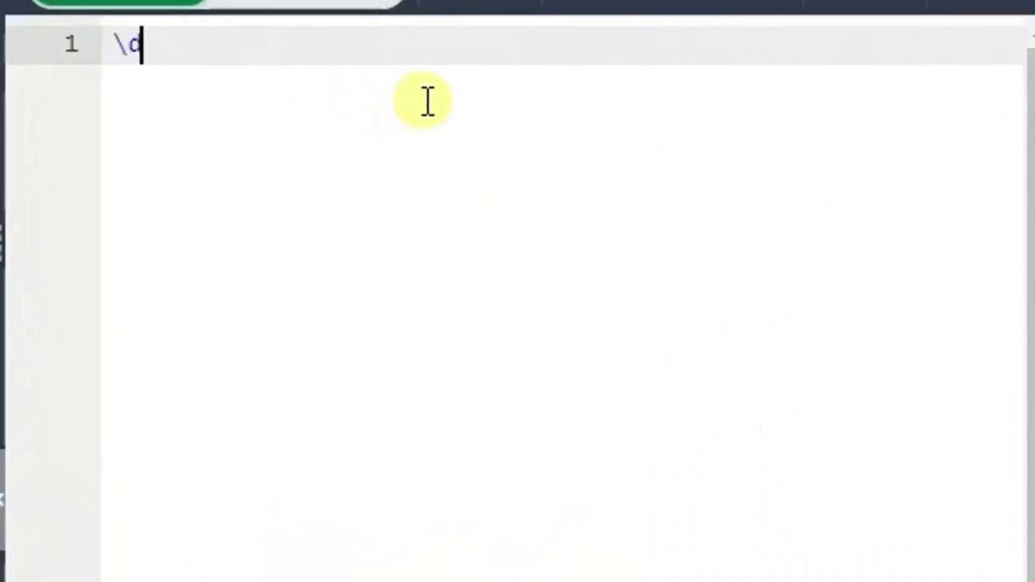
type("ocumentcla")
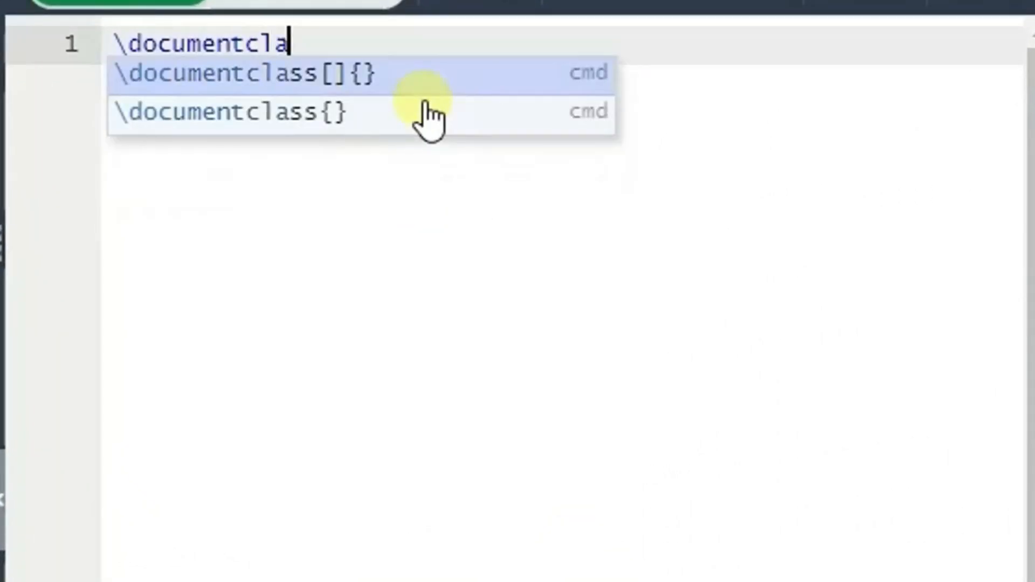
key("Return")
type("12pt]{")
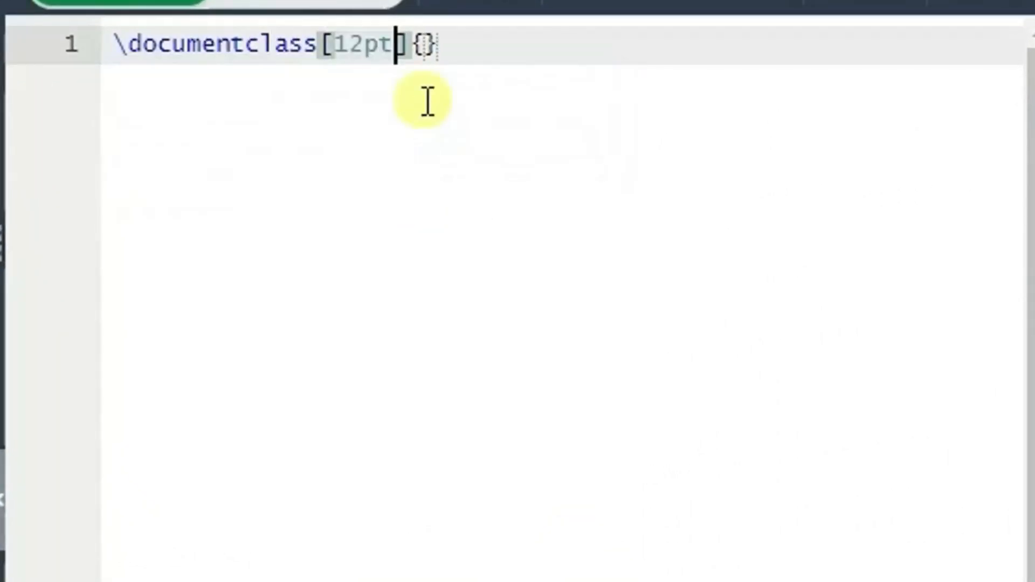
key("Tab")
type("ar")
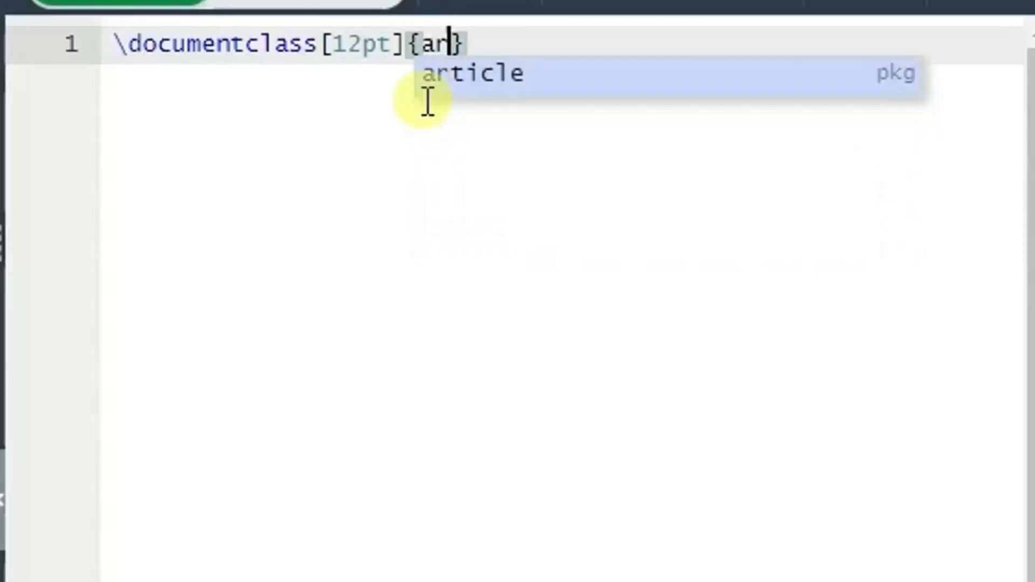
key("Return")
key("Return")
Add a document environment by inserting \begin{document} with its matching \end{document}.
type("\\")
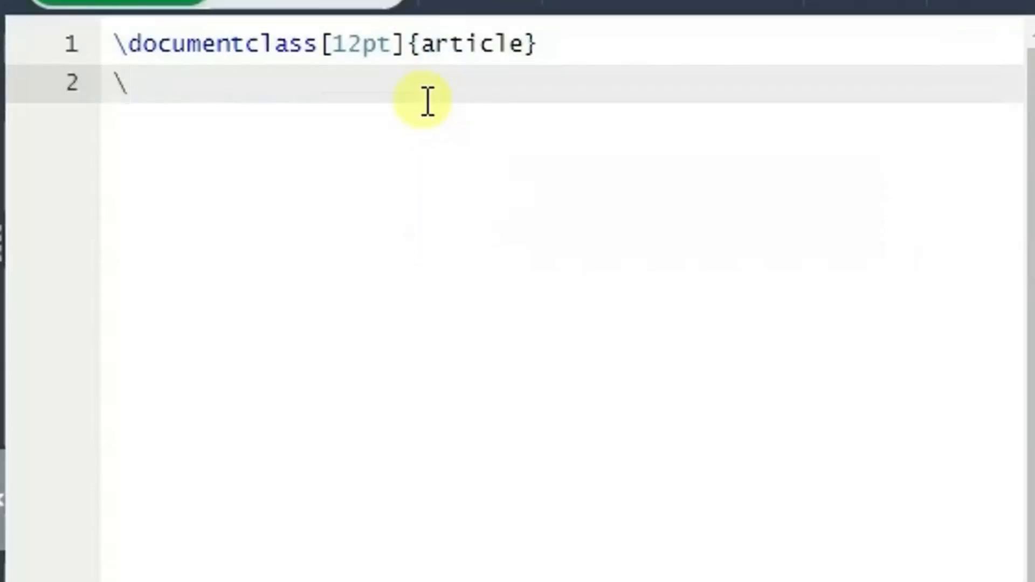
type("begin{")
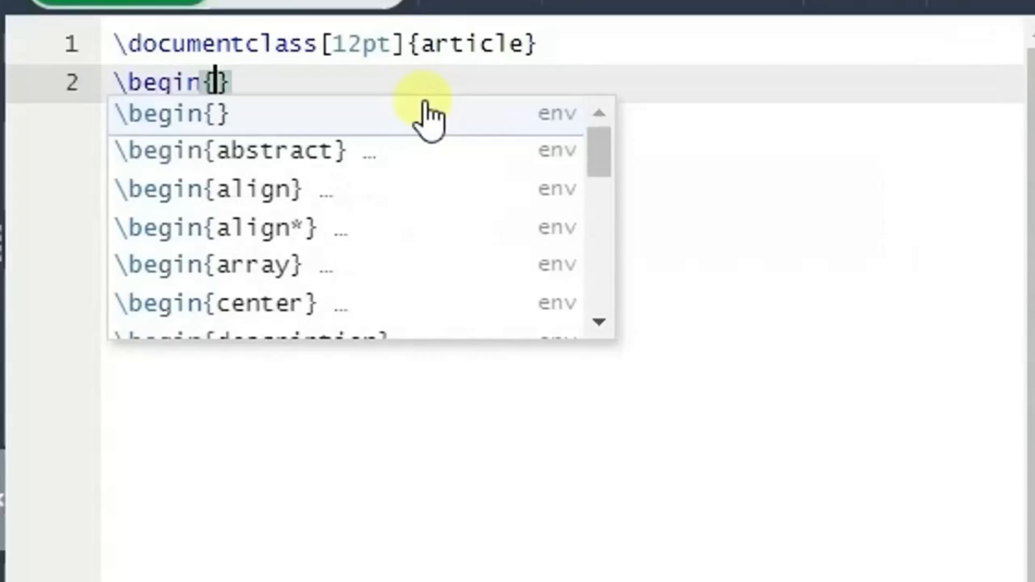
type("docu")
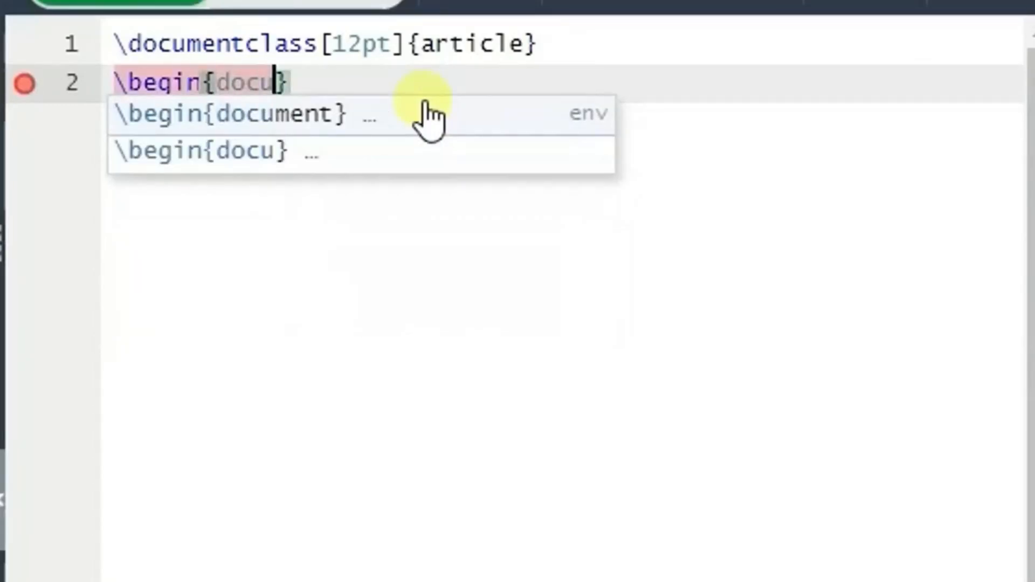
left_click(424, 119)
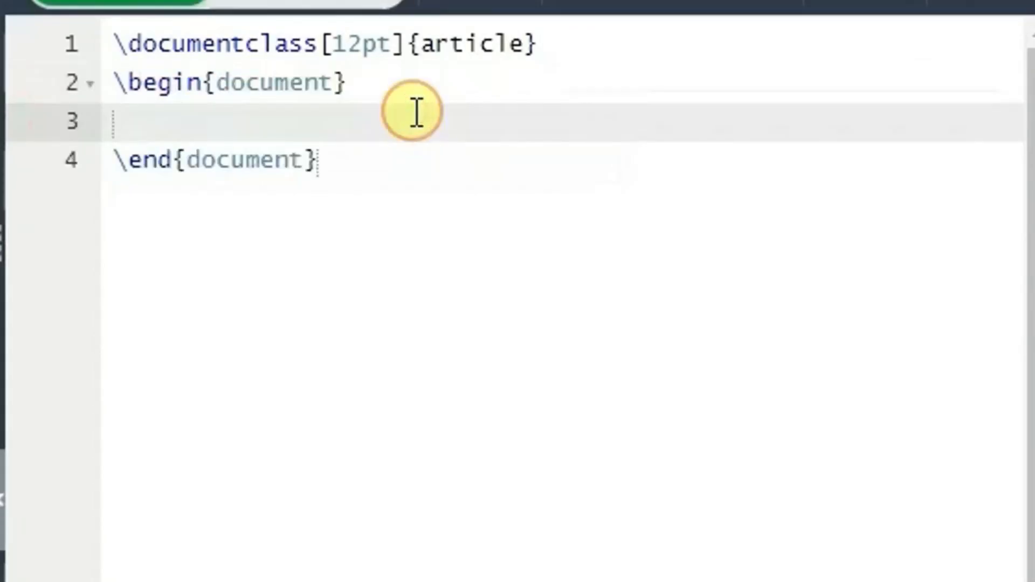
Write the body text 'This is my \LaTeX project.' inside the document environment.
type("This is ")
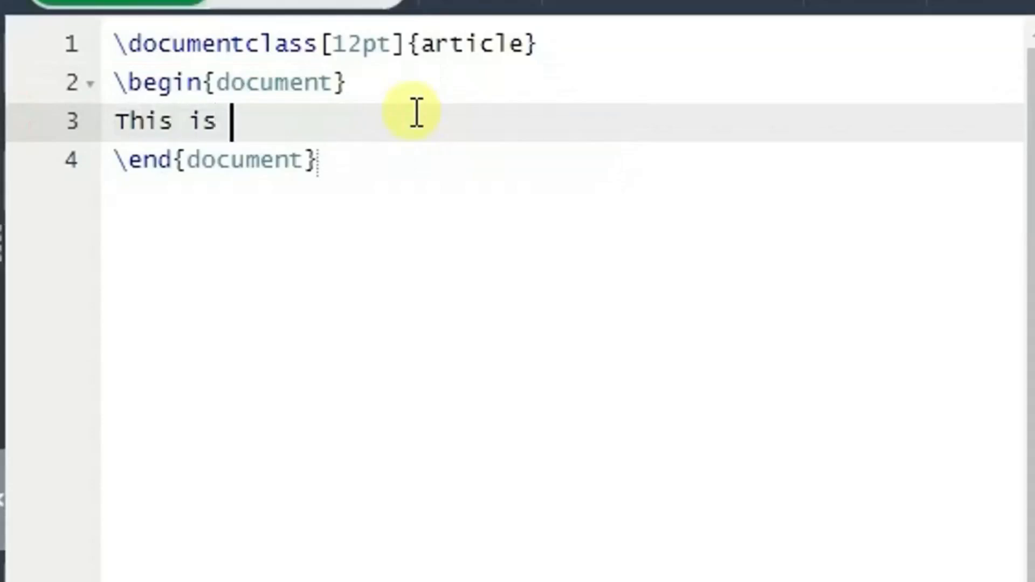
type("my \\La")
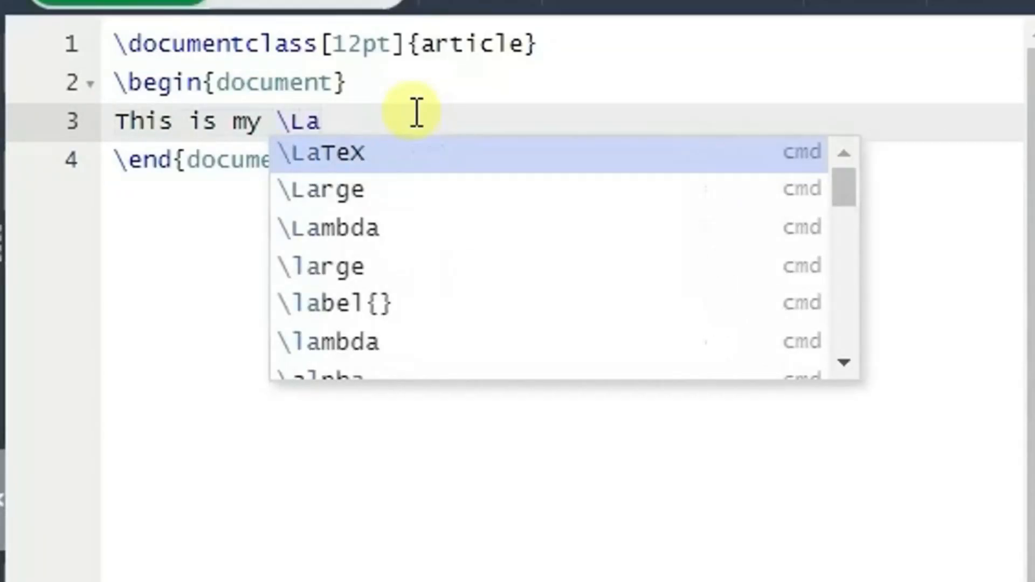
key("Return")
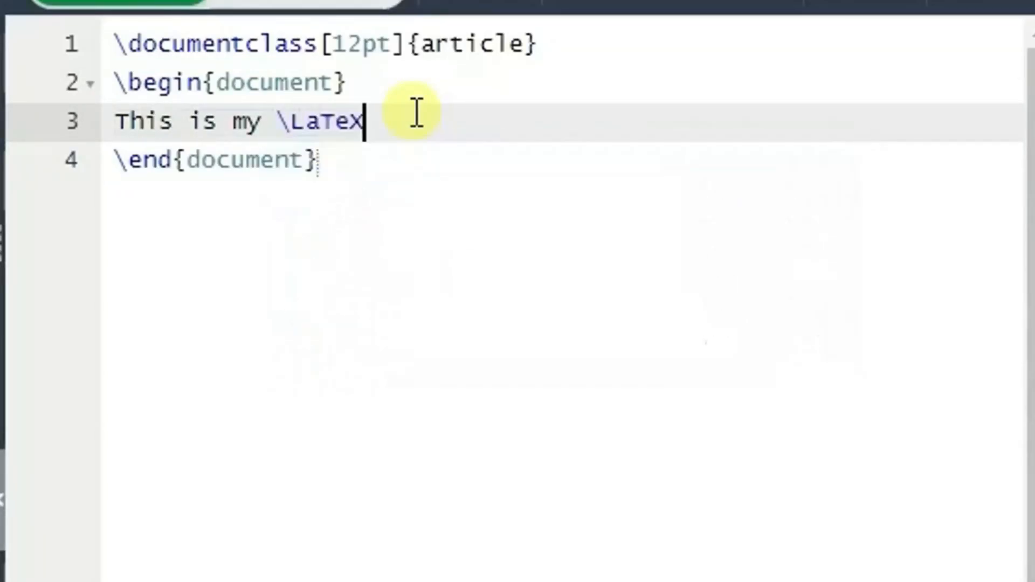
type("project.")
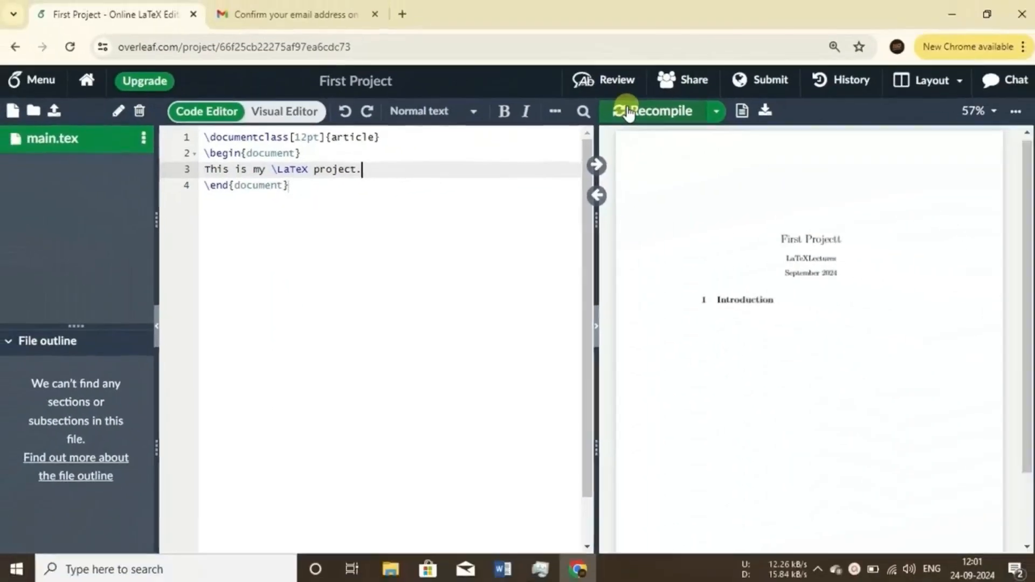
Recompile the document and set the PDF preview zoom to 100%.
left_click(629, 112)
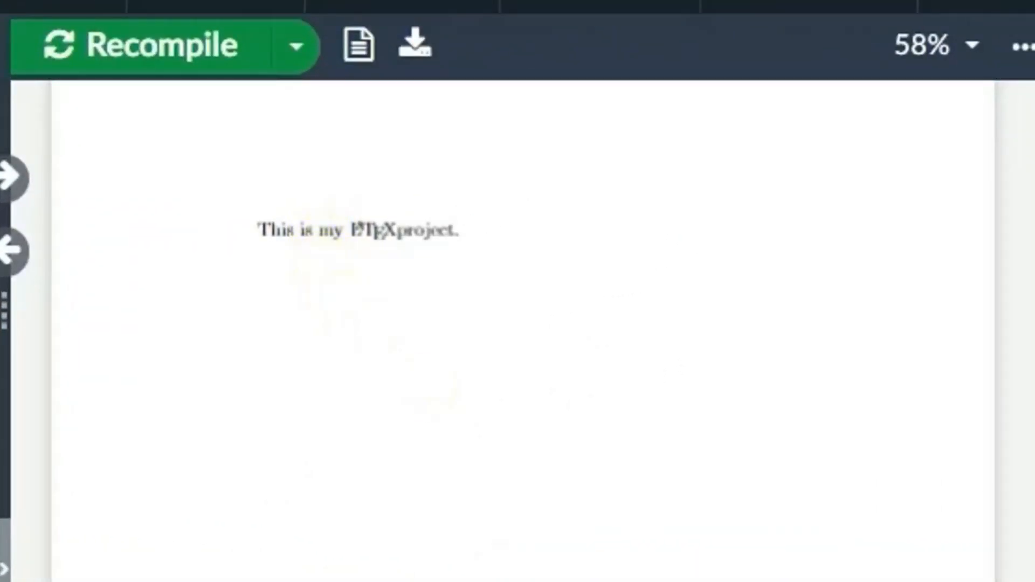
left_click(974, 46)
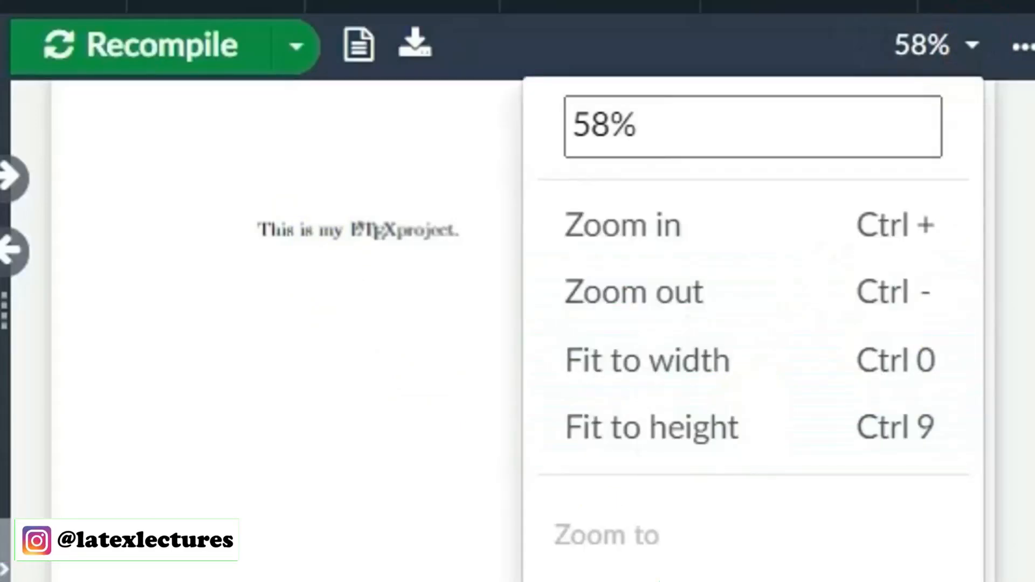
left_click(659, 581)
left_click(645, 569)
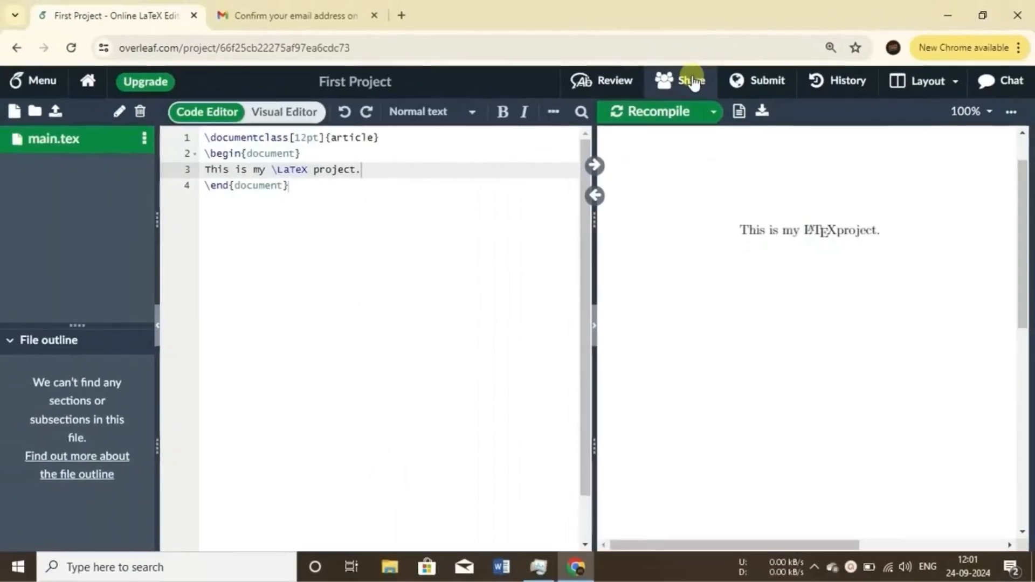
Open the Share Project dialog, enter a collaborator's e-mail address and view the permission options before closing it.
left_click(556, 49)
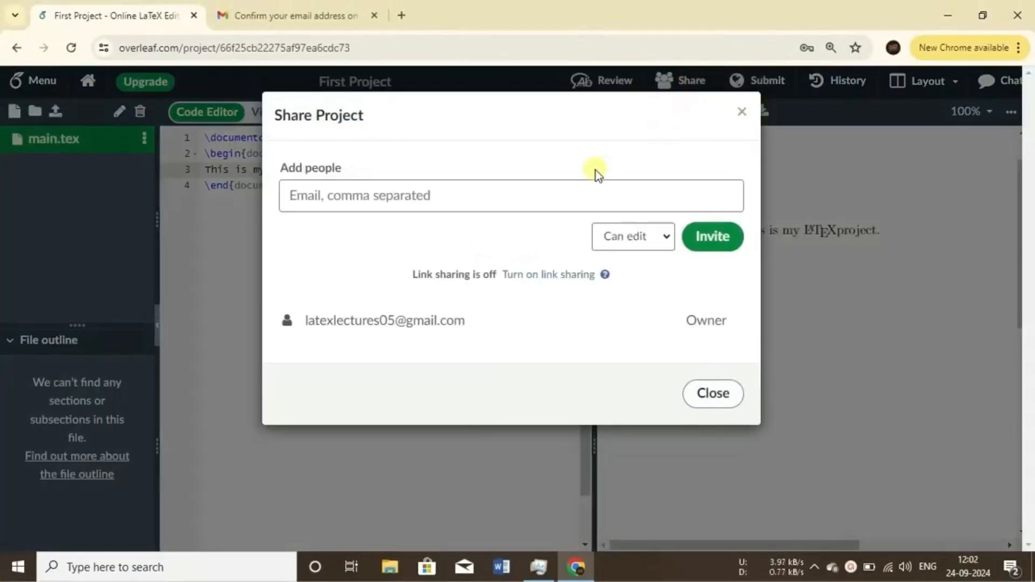
key("ctrl+v")
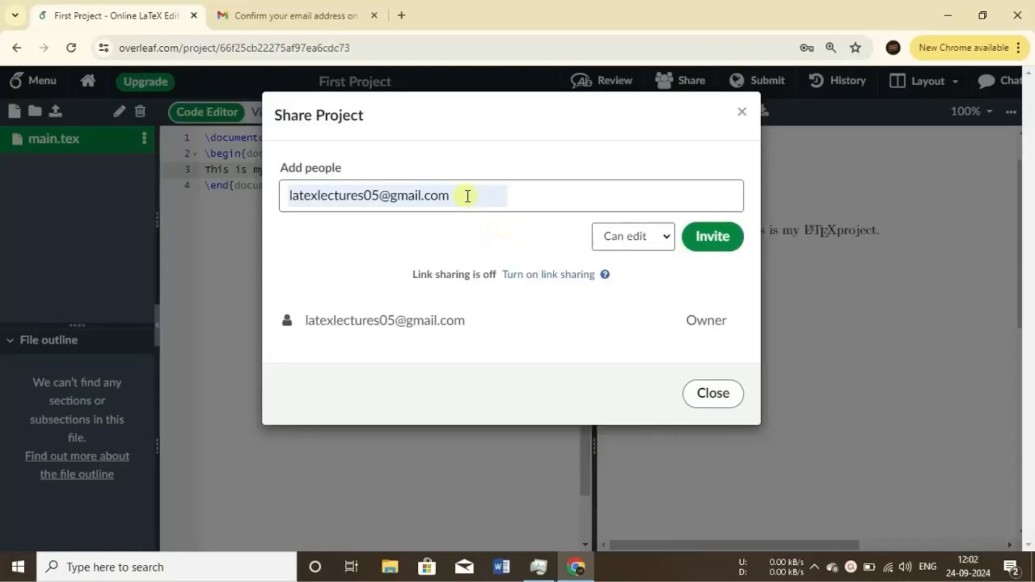
left_click_drag(468, 196, 259, 207)
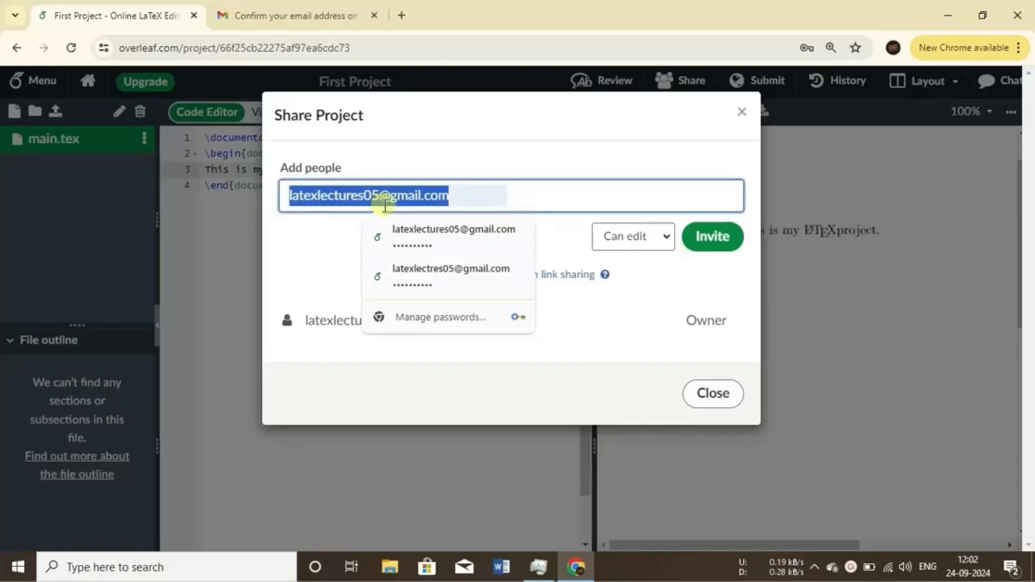
left_click(667, 247)
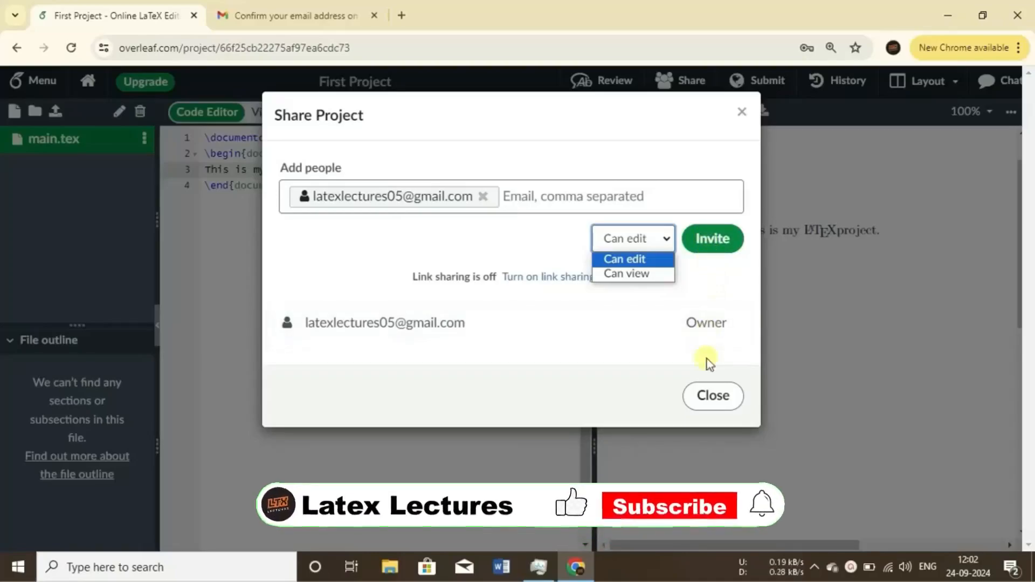
left_click(721, 398)
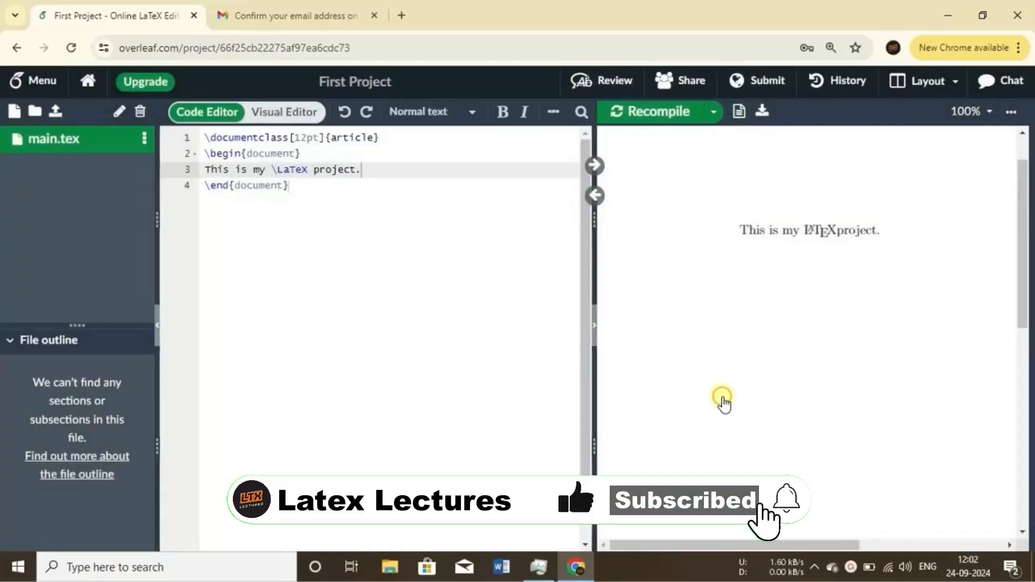